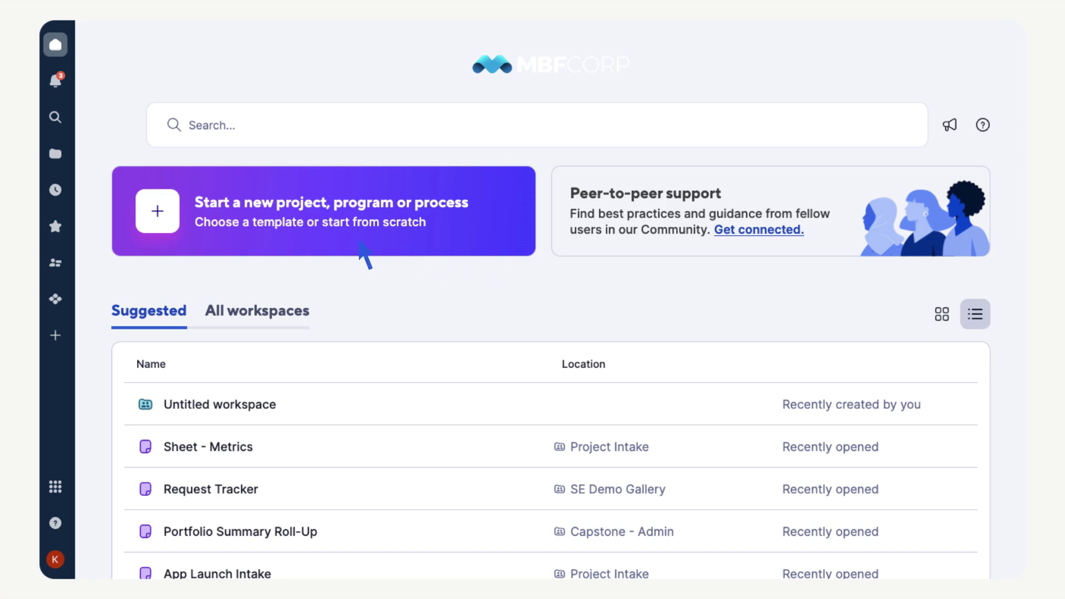
# Step: Import the Google Sheet as 'Product Launch Marketing Requests Intake', using the first row as headers and Name as primary column
pyautogui.click(158, 212)
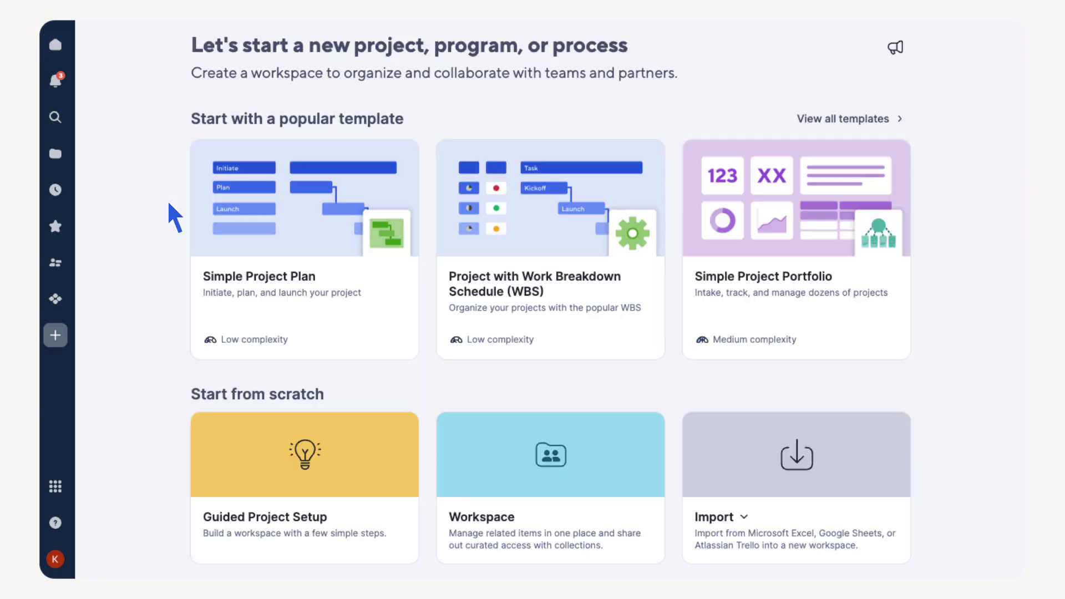
pyautogui.click(747, 482)
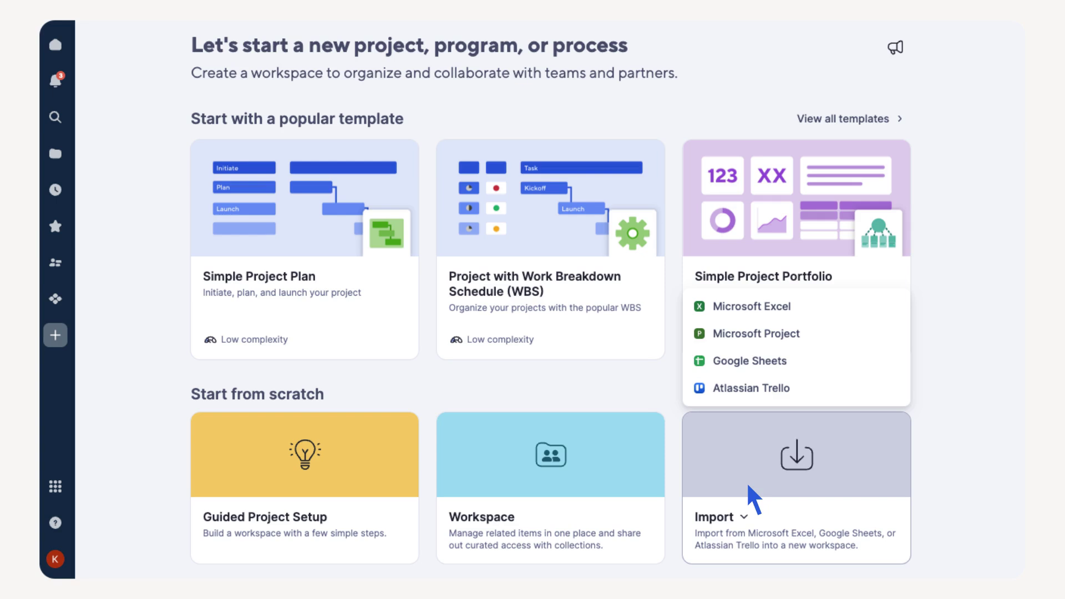
pyautogui.click(755, 362)
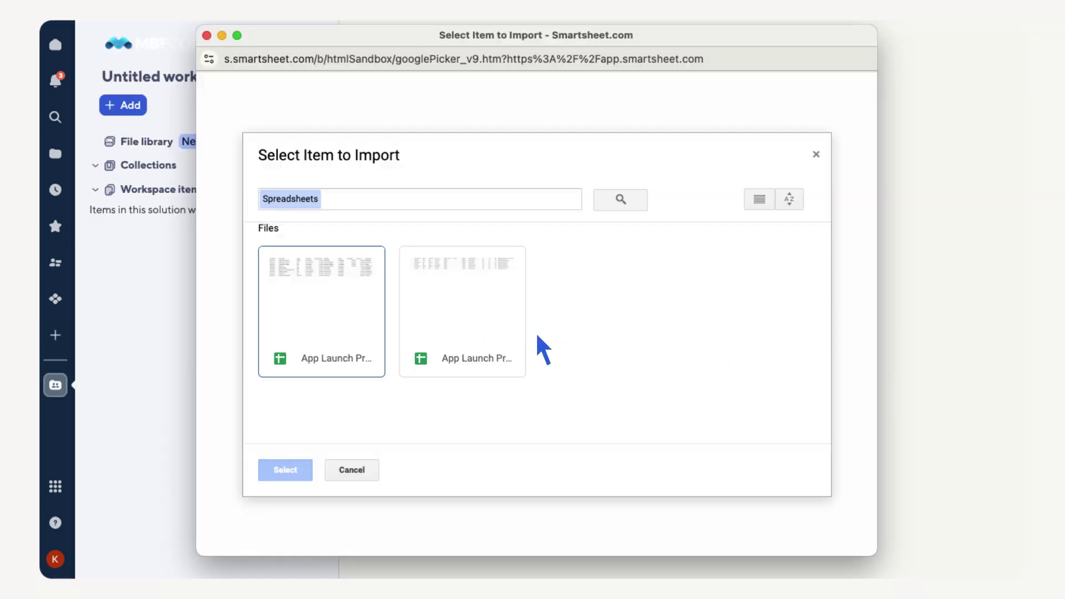
pyautogui.doubleClick(320, 310)
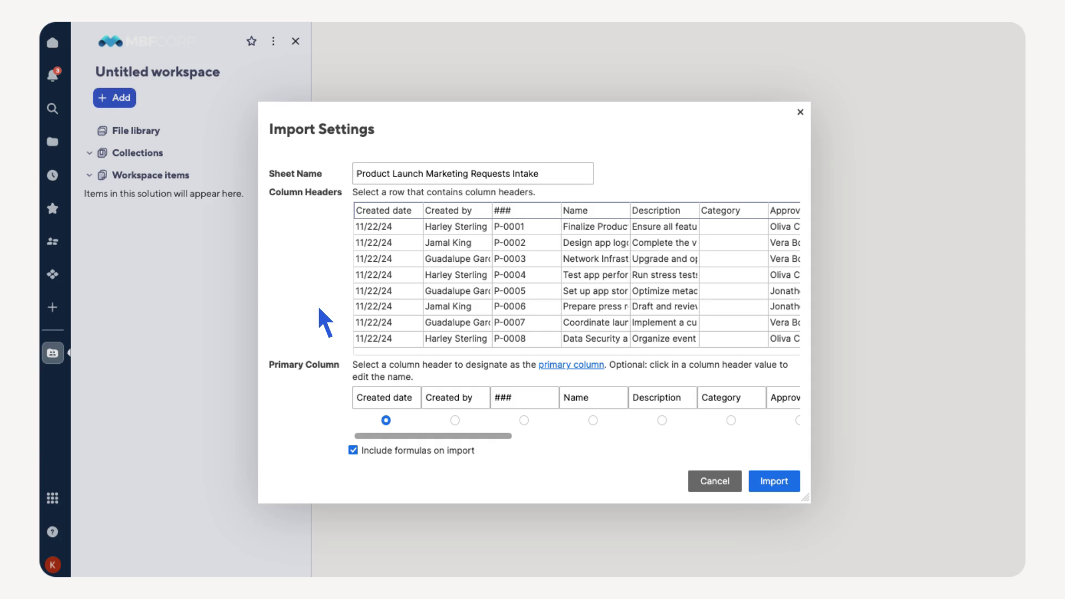
pyautogui.click(388, 215)
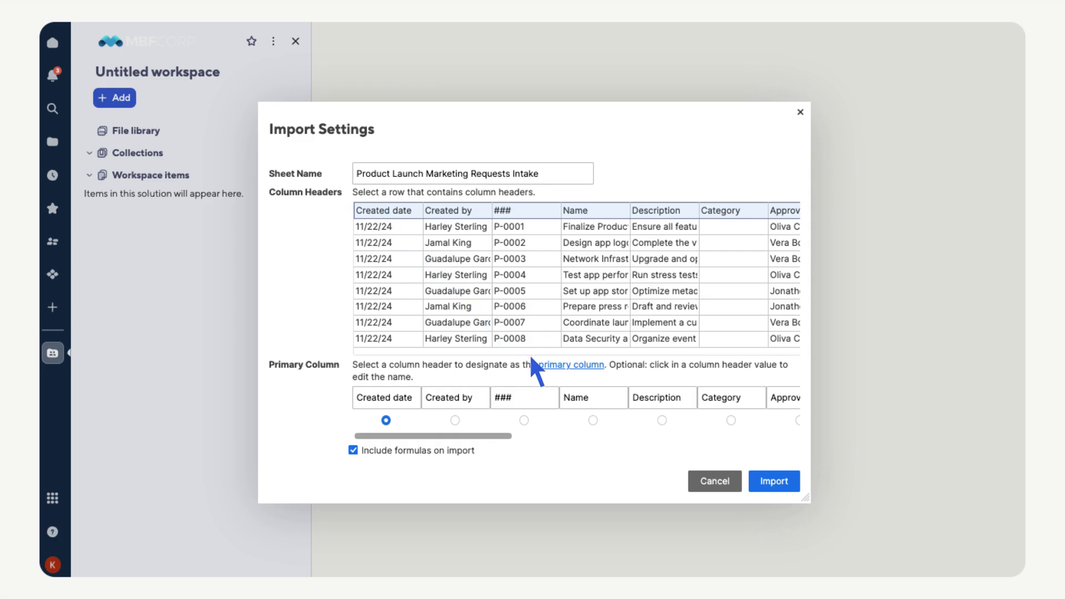
pyautogui.click(593, 420)
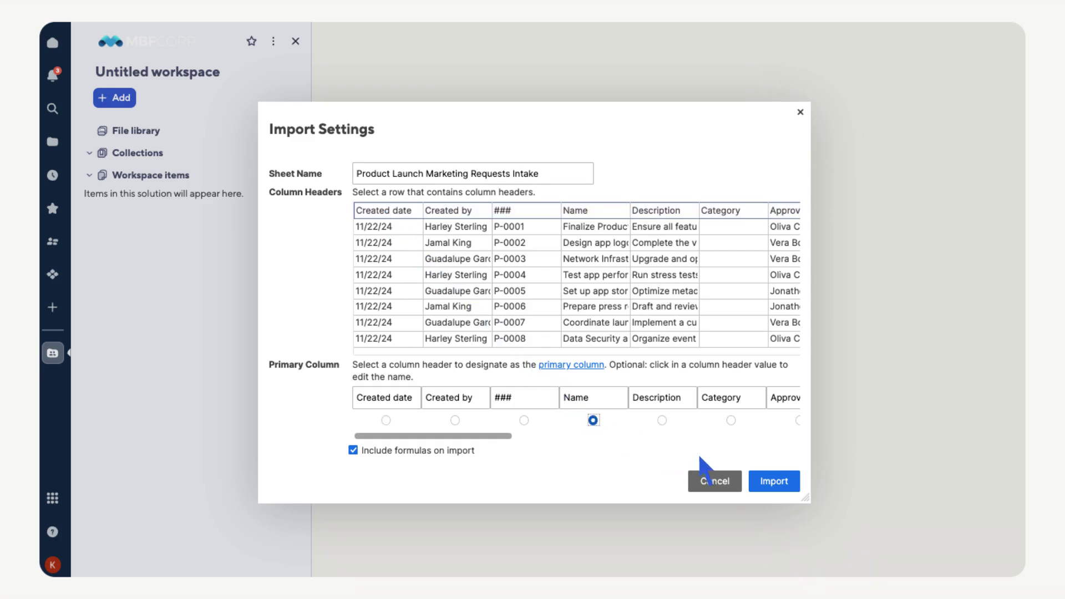
pyautogui.click(774, 481)
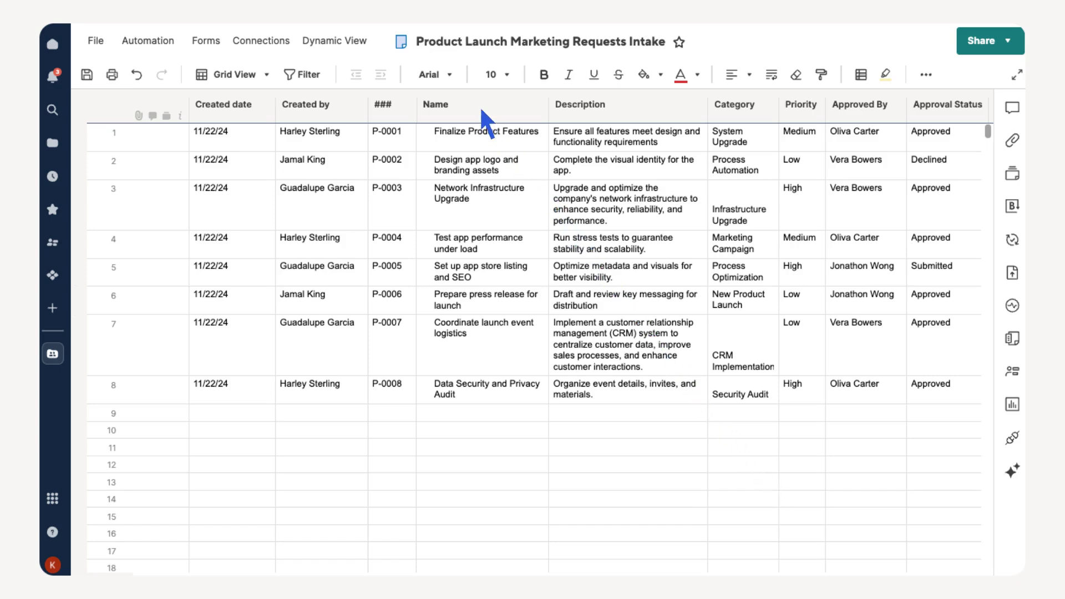
# Step: Bring up the context menu for the Description column header
pyautogui.moveTo(472, 102)
pyautogui.rightClick(599, 105)
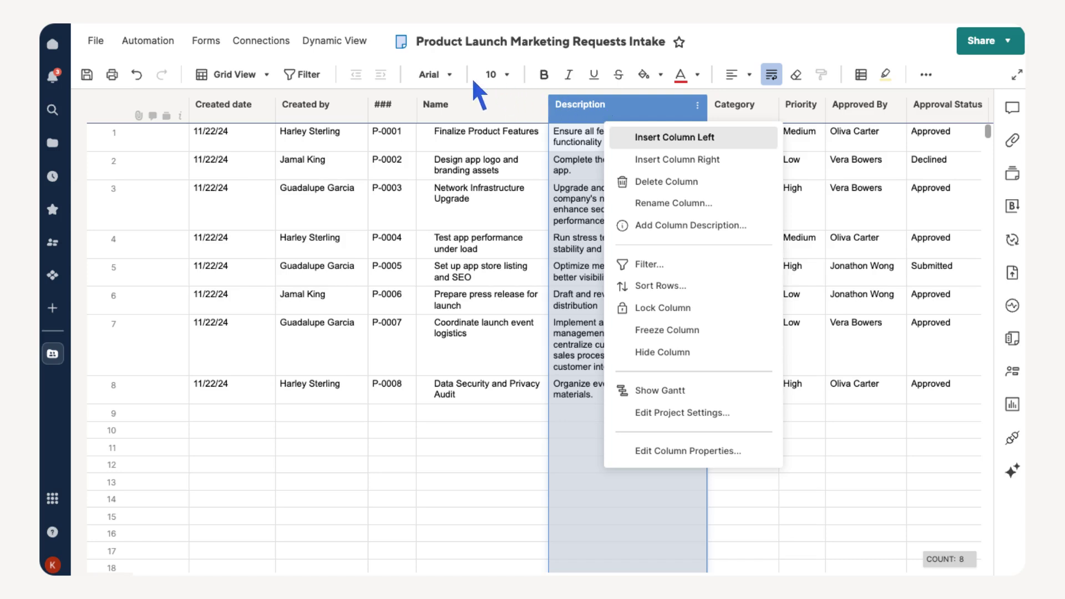
# Step: Create a form from the intake sheet and make its Description field required
pyautogui.click(222, 39)
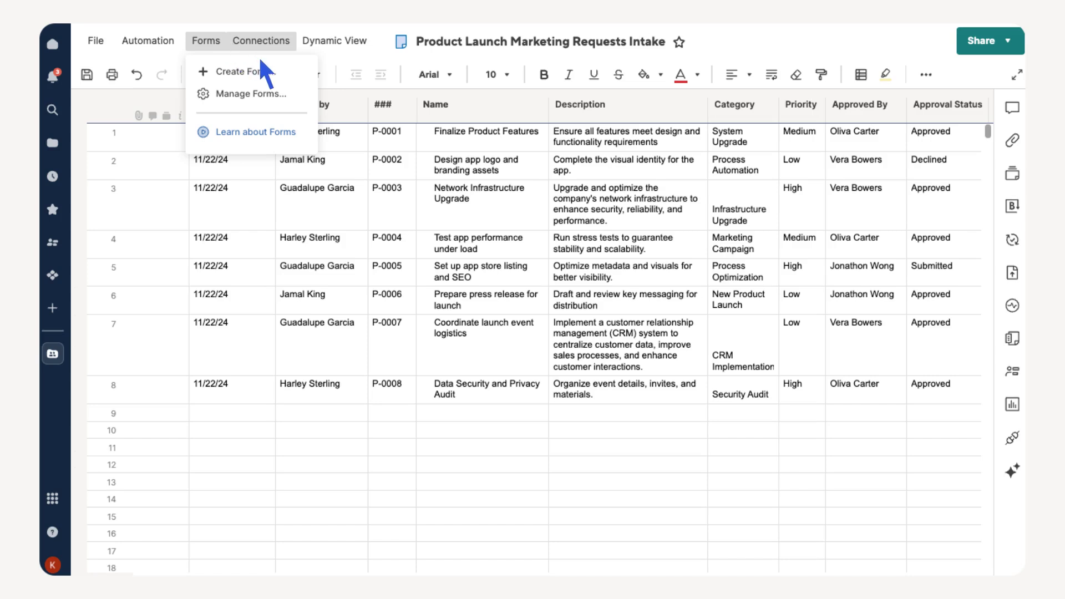
pyautogui.click(246, 71)
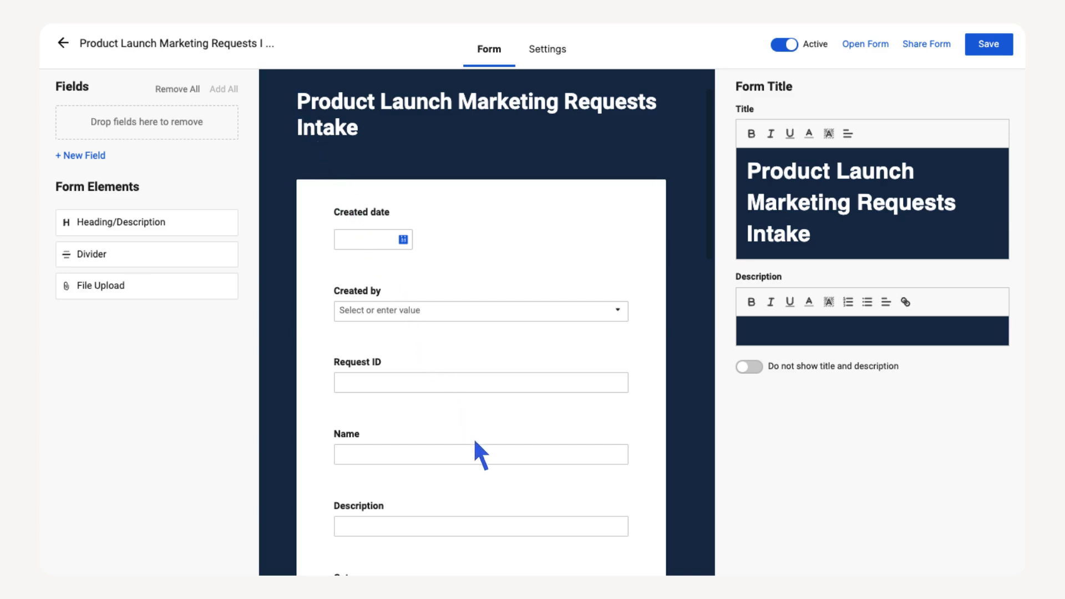
pyautogui.click(506, 502)
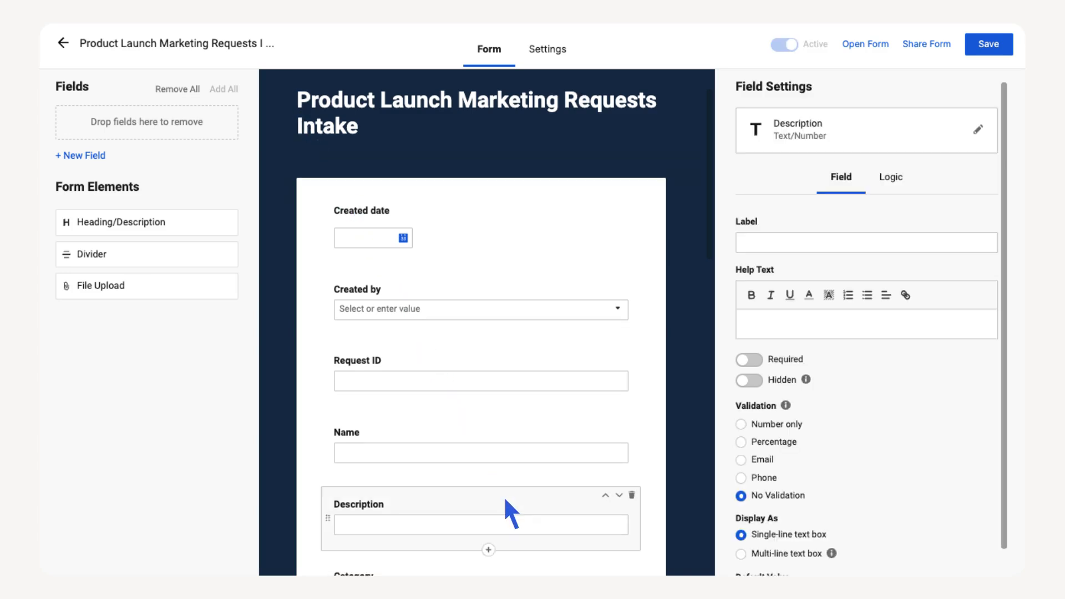
pyautogui.click(749, 360)
# Step: Review the form's sharing options, viewing its shareable link and embed code
pyautogui.click(925, 44)
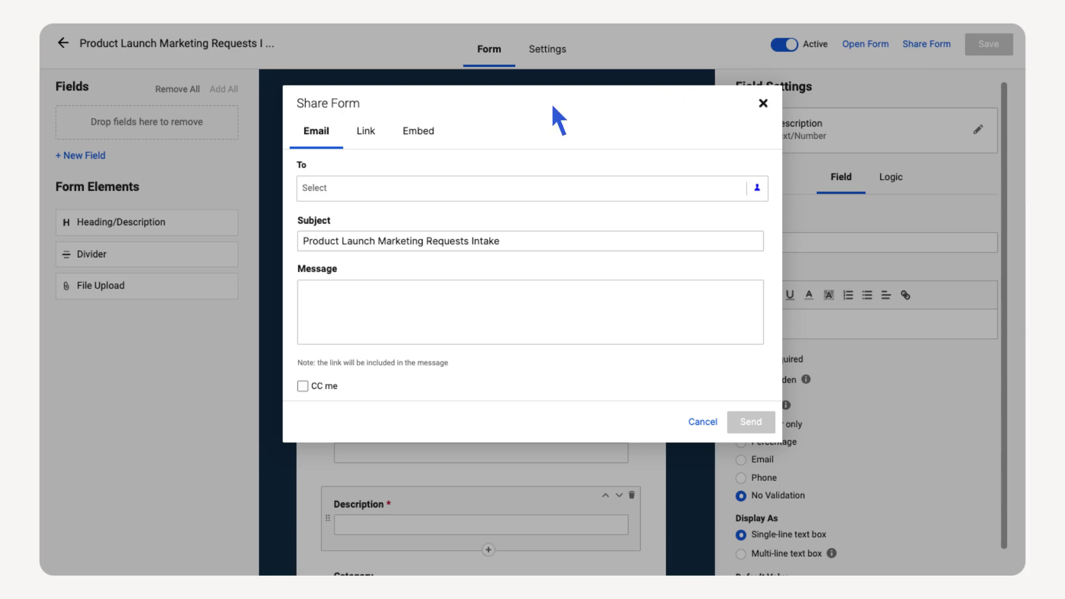
pyautogui.click(359, 151)
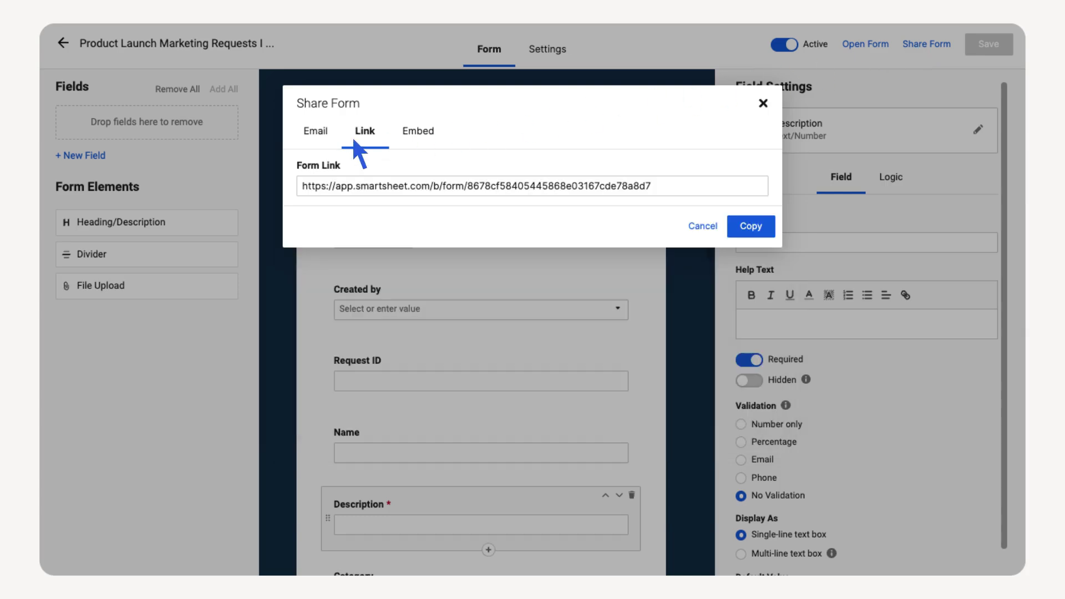
pyautogui.click(416, 140)
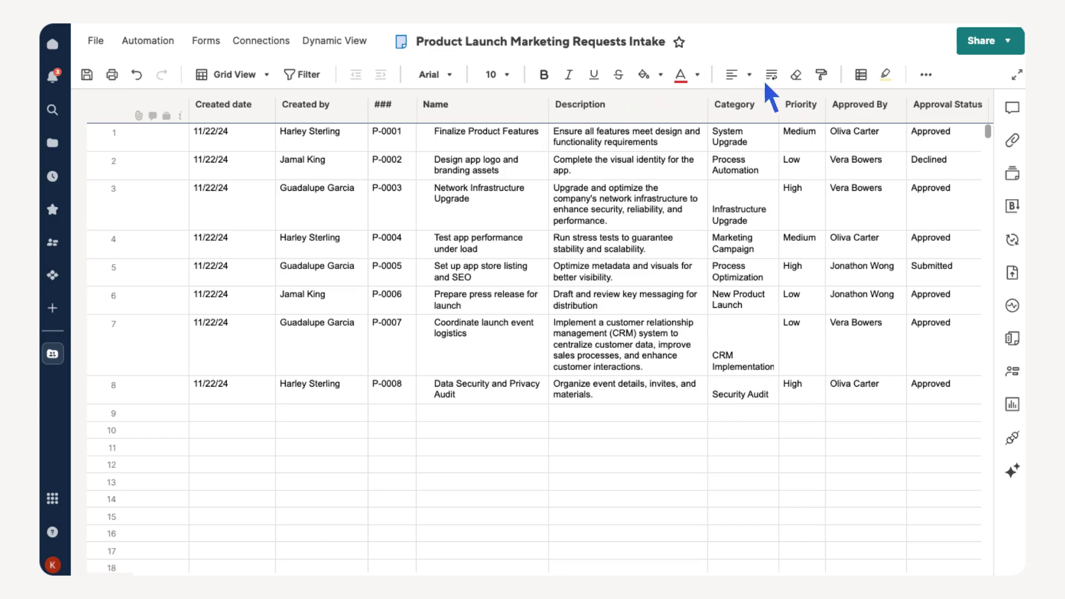
# Step: Add a conditional formatting rule that fills rows yellow when Priority is High
pyautogui.click(859, 73)
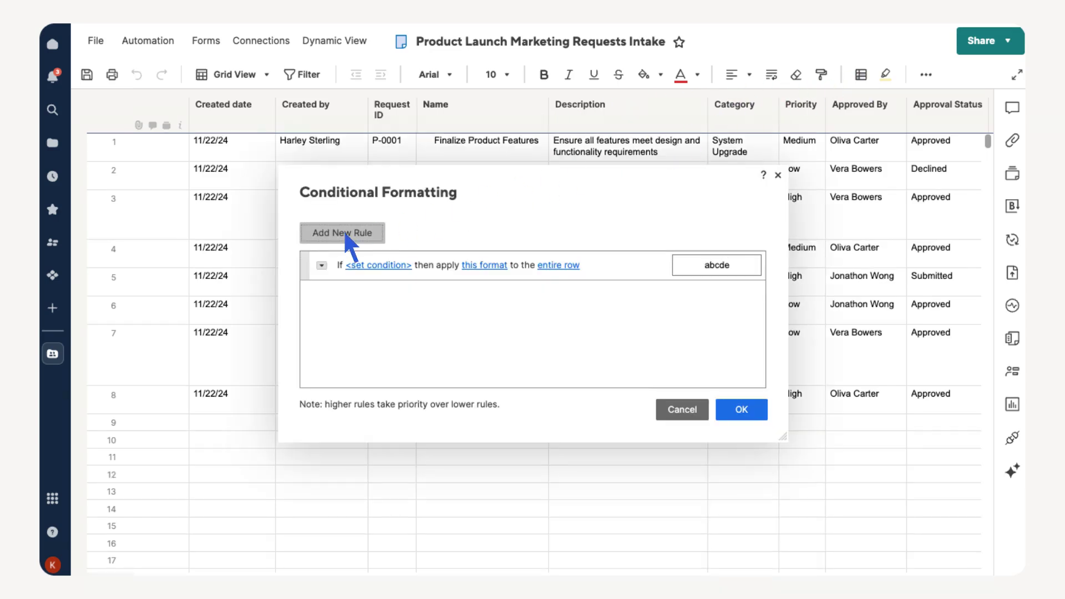
pyautogui.click(382, 265)
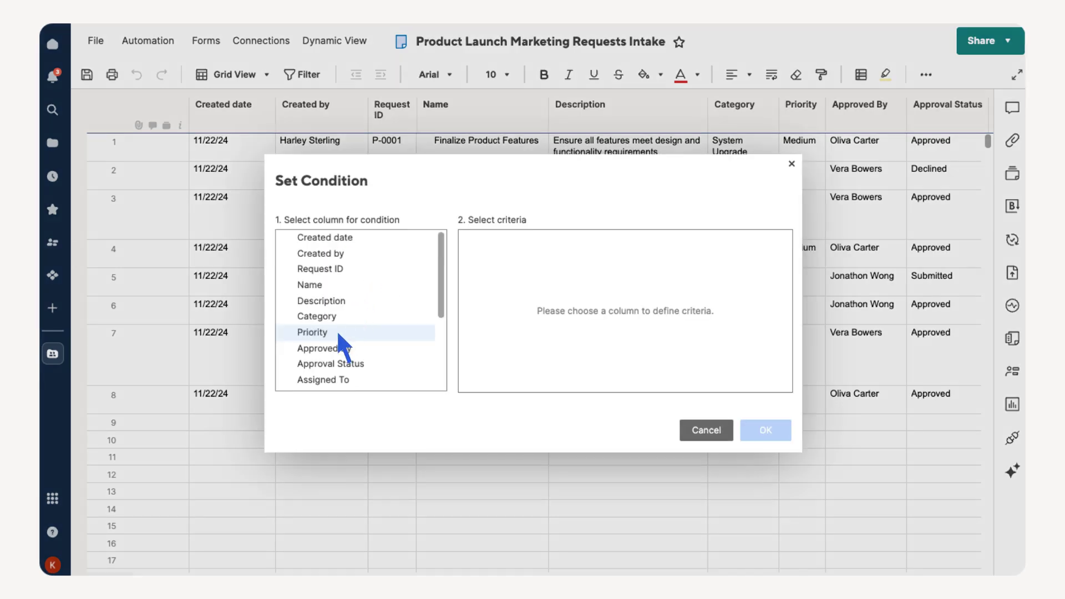
pyautogui.click(339, 333)
pyautogui.click(504, 254)
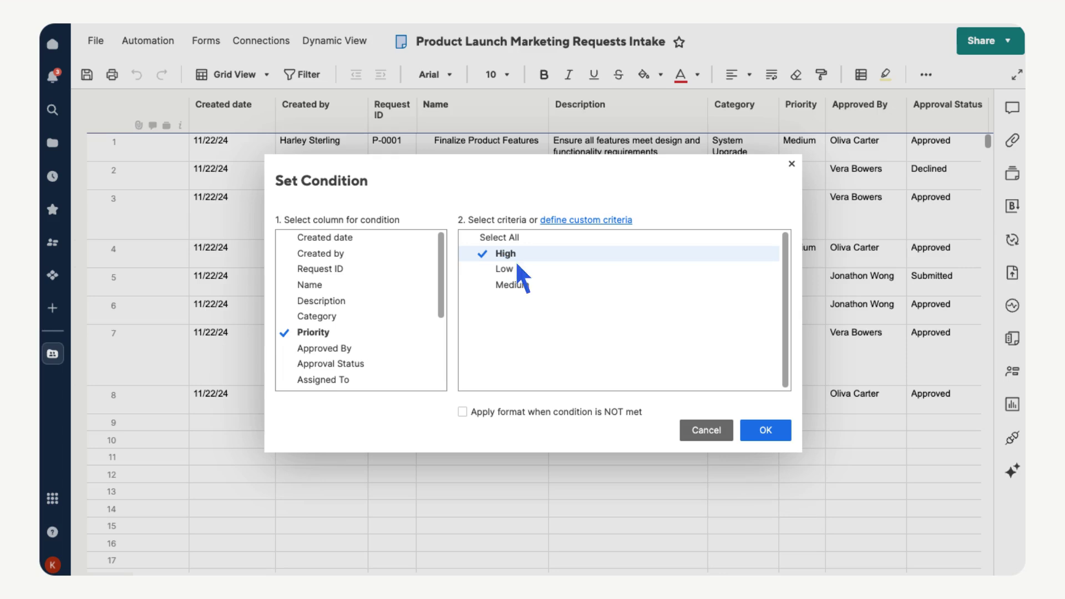
pyautogui.click(766, 431)
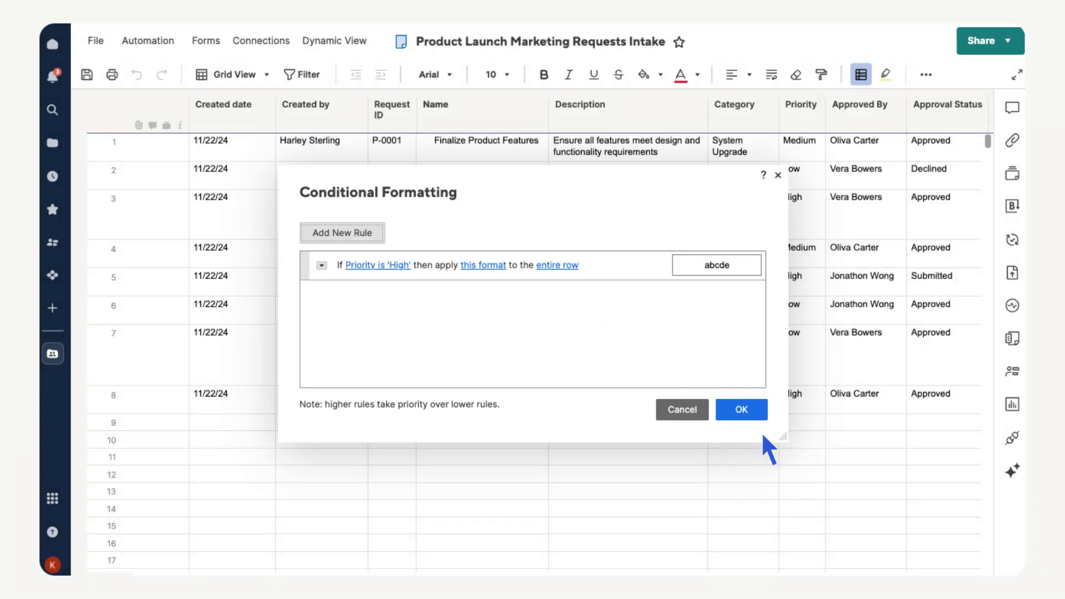
pyautogui.click(482, 265)
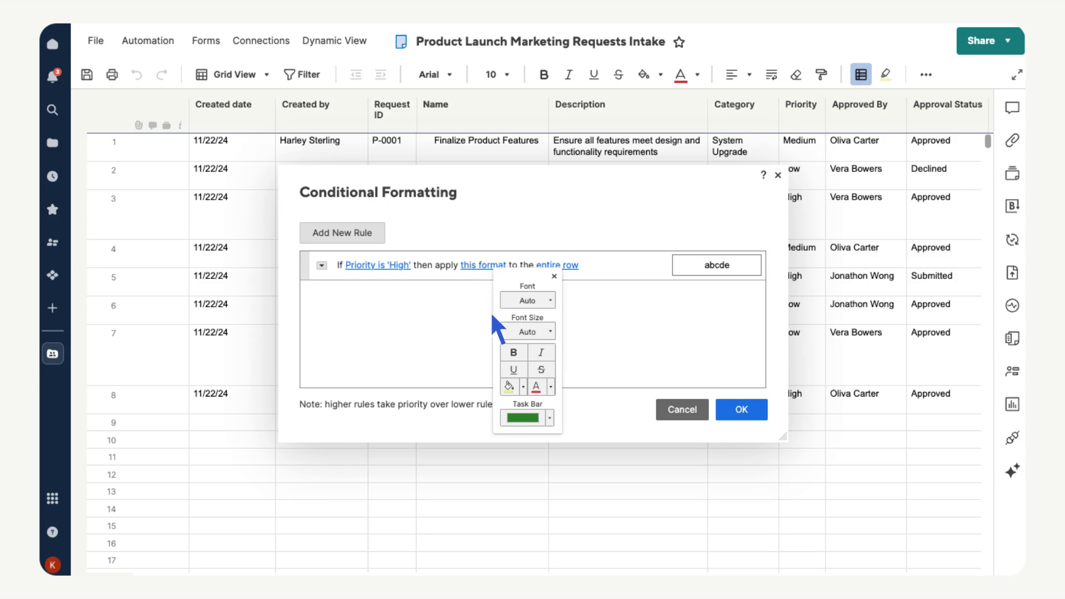
pyautogui.click(509, 387)
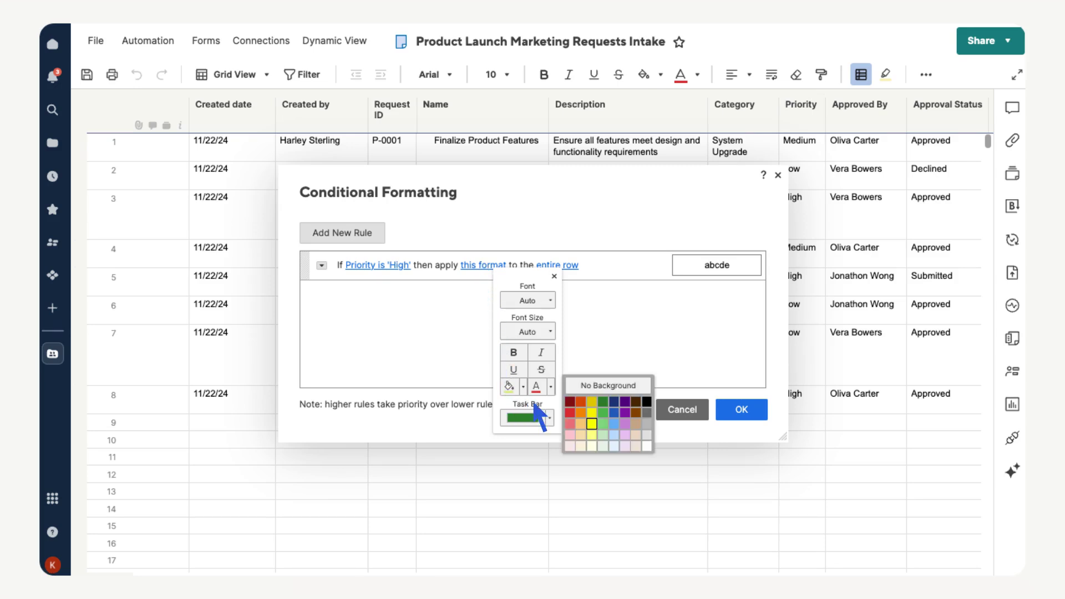
pyautogui.click(592, 421)
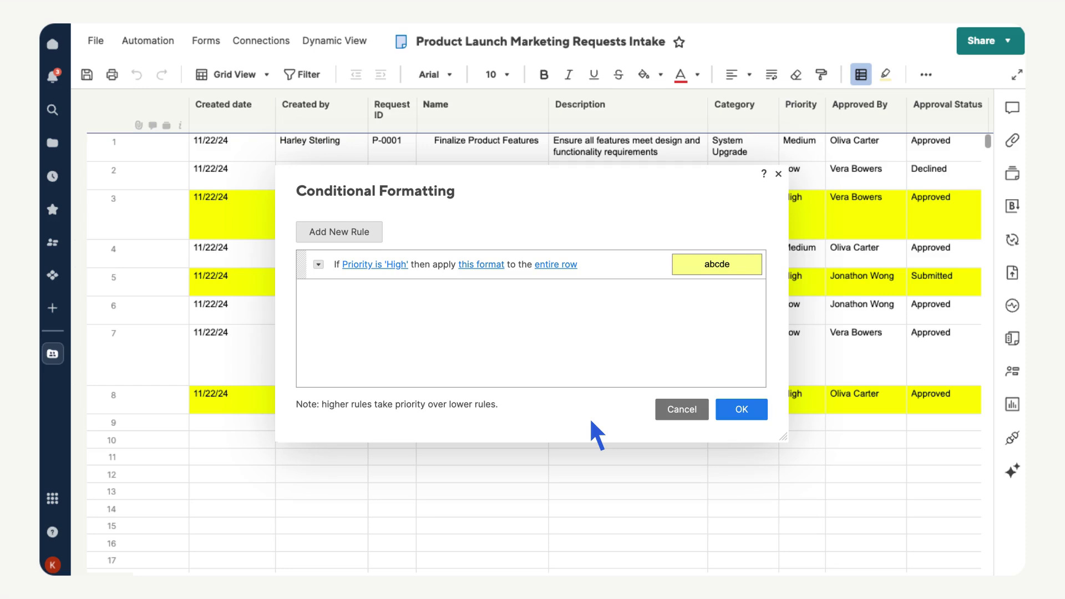
# Step: Limit the yellow High-priority format to the Priority column and save the rule
pyautogui.click(558, 265)
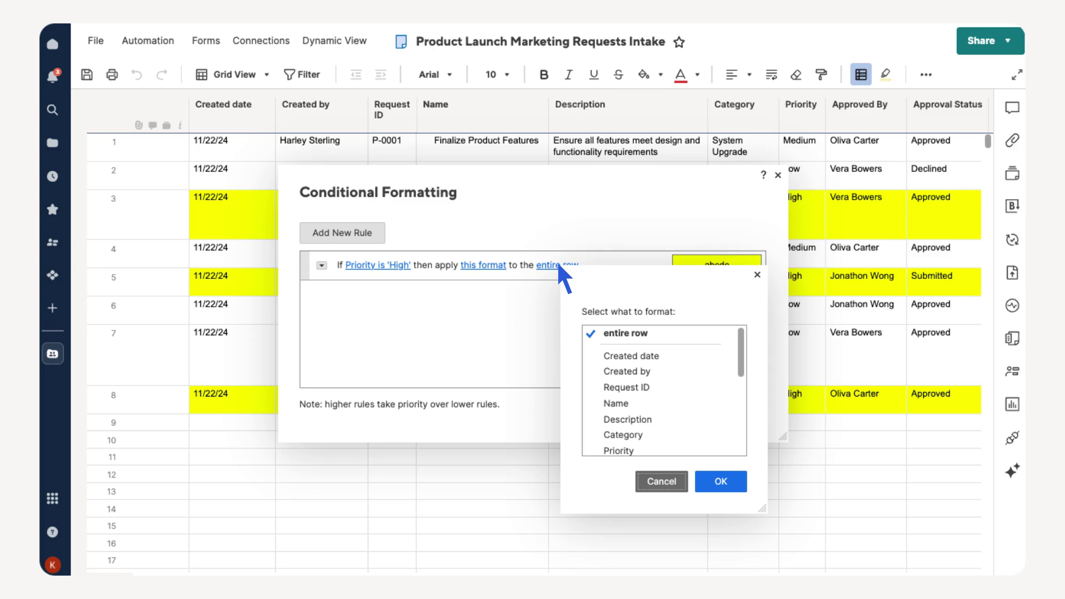
pyautogui.click(637, 449)
pyautogui.click(720, 481)
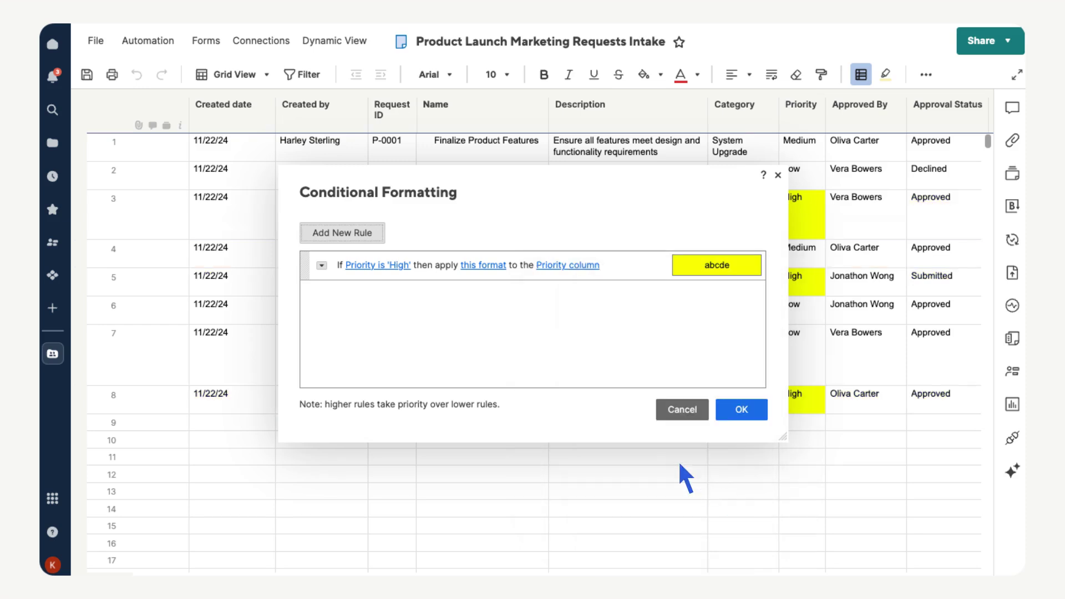
pyautogui.click(321, 266)
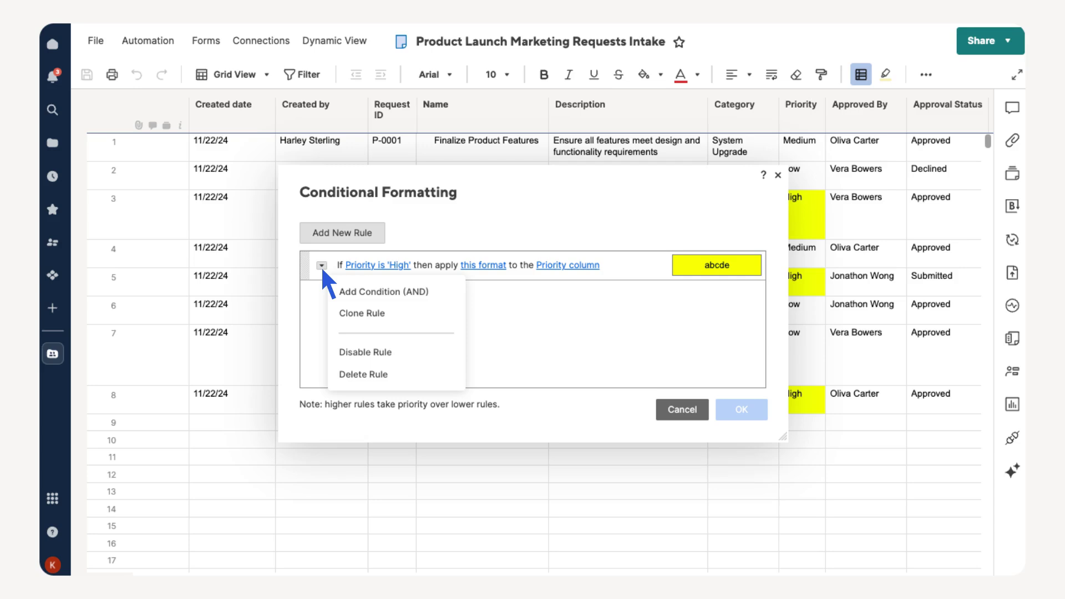
pyautogui.click(321, 265)
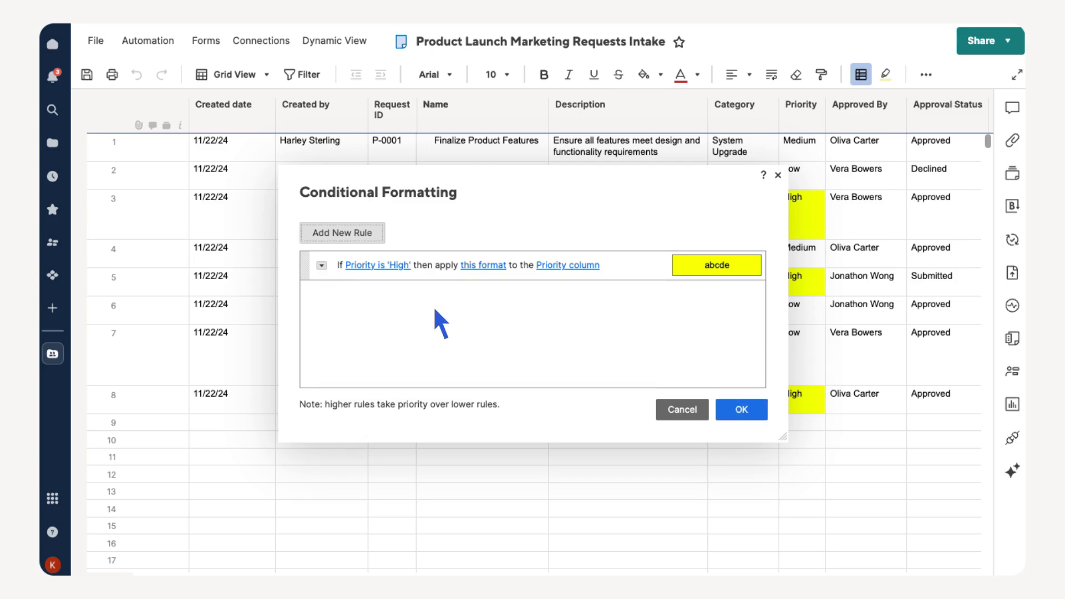
pyautogui.click(741, 427)
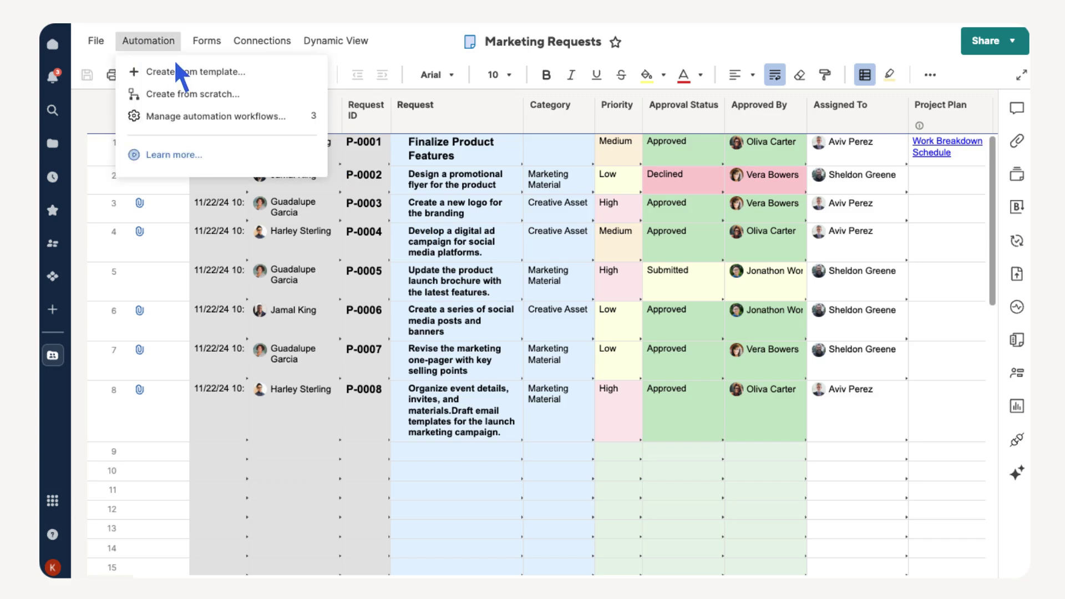
# Step: Name the workflow 'Approval Requests', triggered when rows are added and watching the Request ID field
pyautogui.click(227, 96)
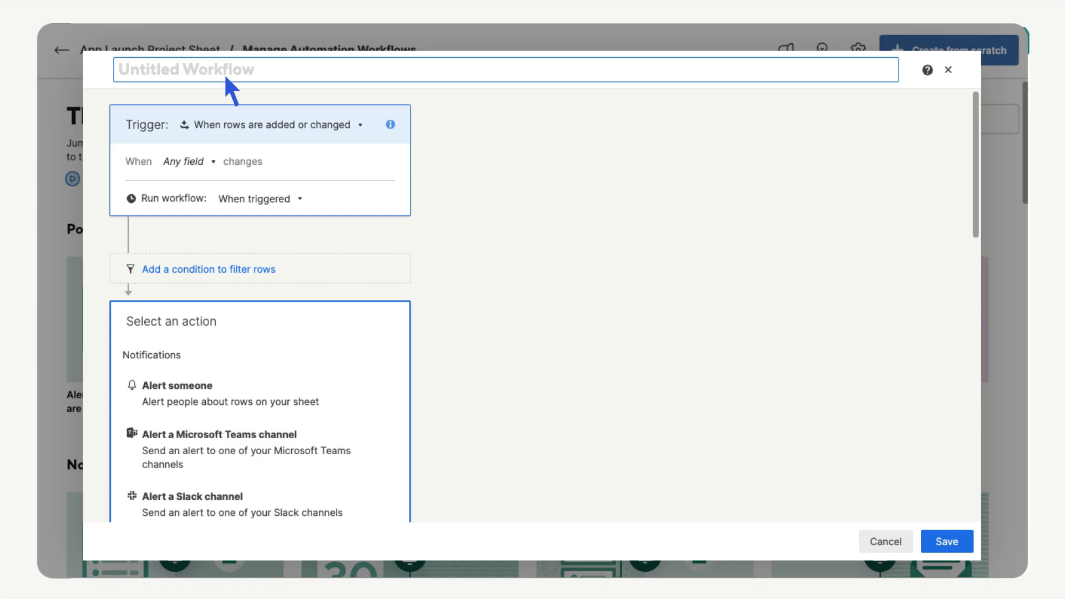
pyautogui.write('Approval Requests')
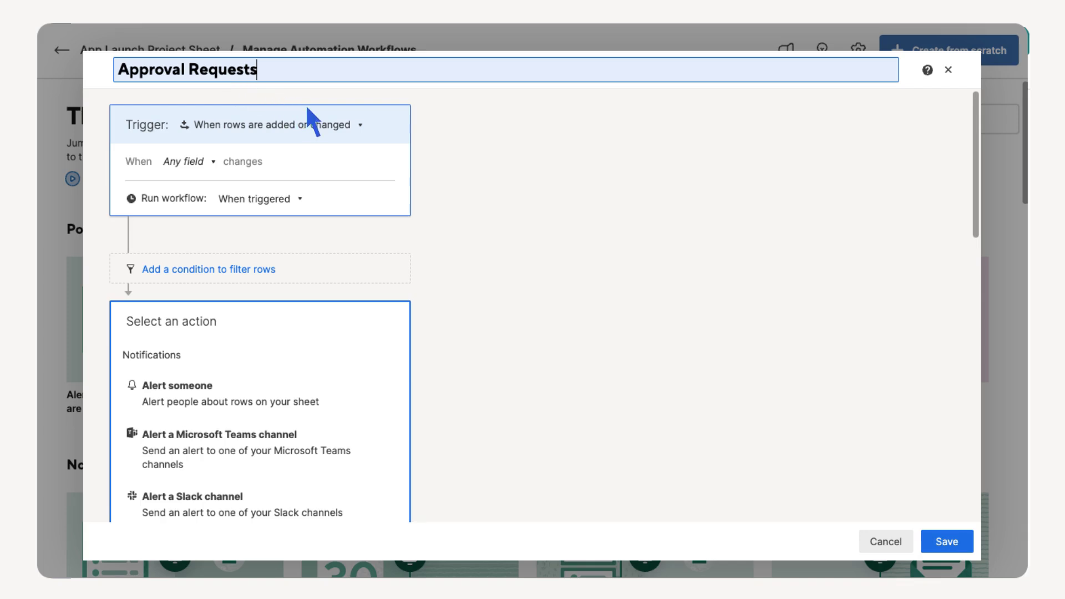
pyautogui.click(349, 129)
pyautogui.click(300, 228)
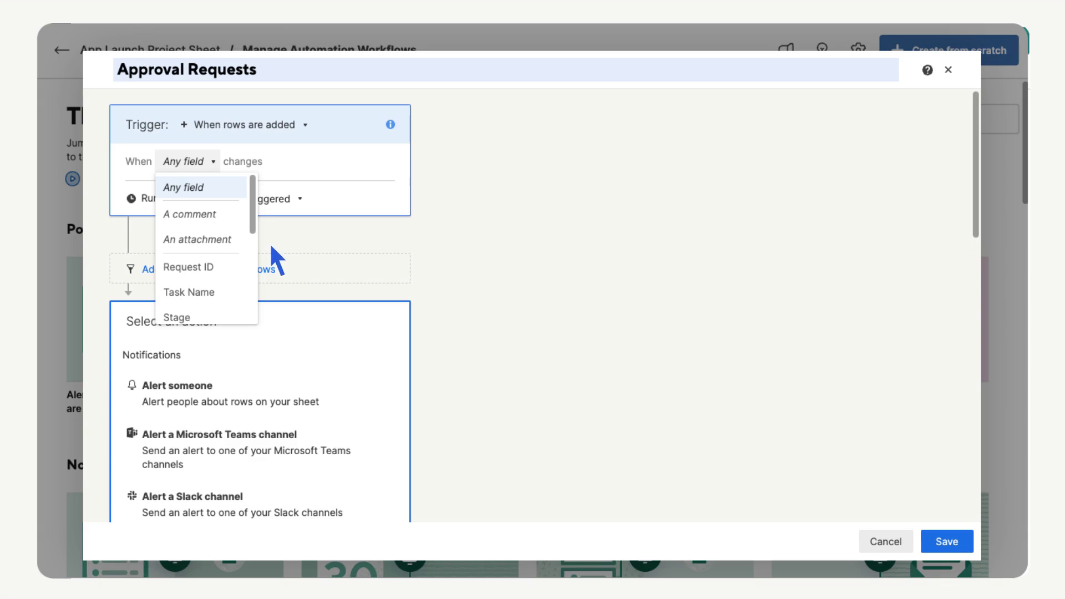
pyautogui.click(221, 266)
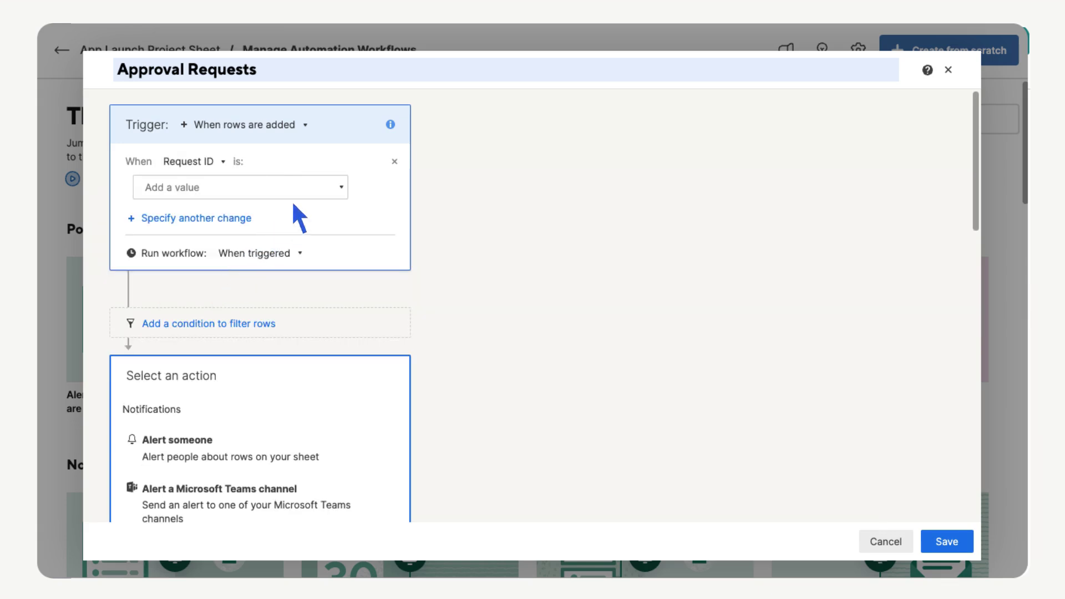
pyautogui.click(306, 184)
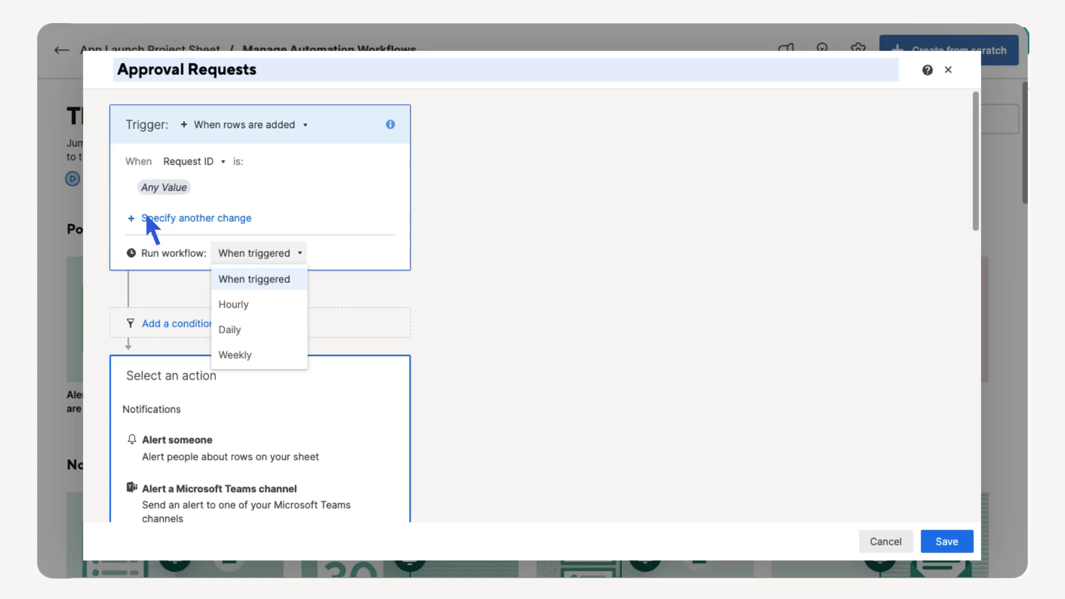
# Step: Add a Request an approval action and assign the approver
pyautogui.click(266, 279)
pyautogui.scroll(-5, 261, 266)
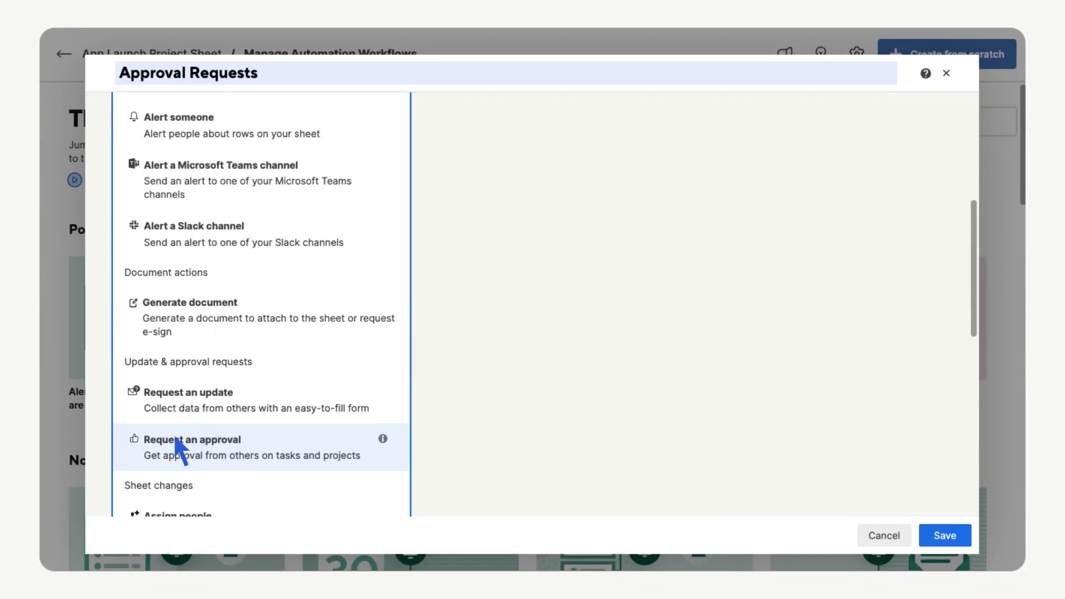
pyautogui.click(177, 447)
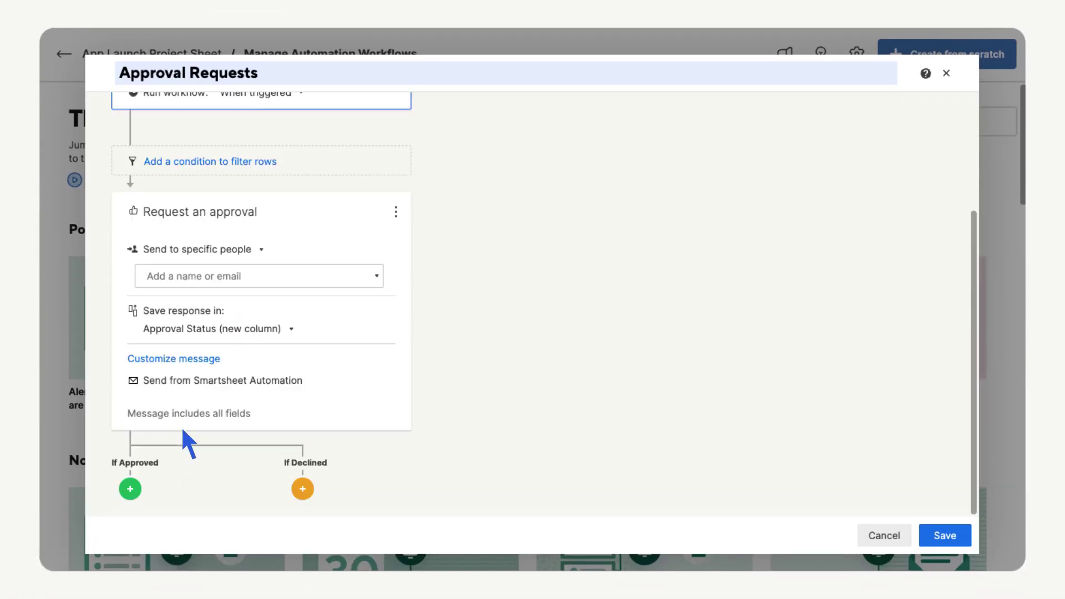
pyautogui.click(371, 266)
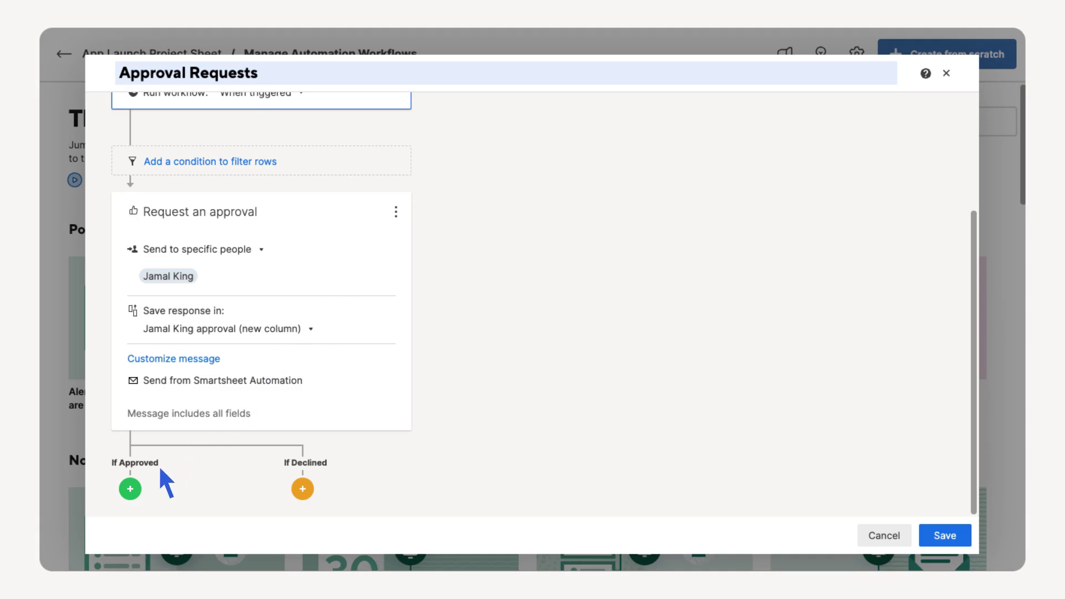
# Step: Add an Alert someone action to the If Approved branch
pyautogui.click(130, 489)
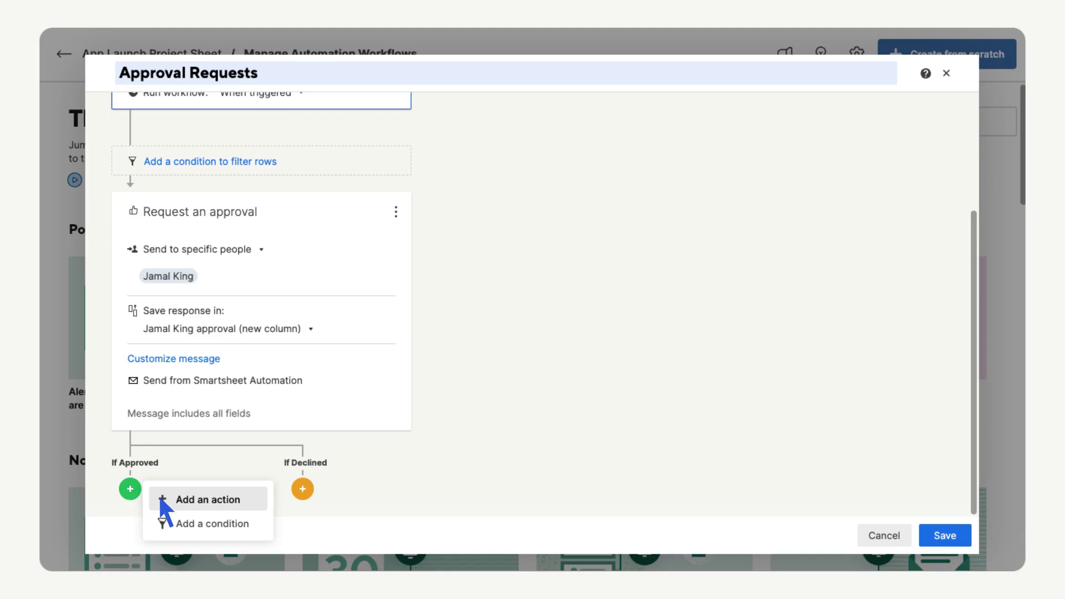
pyautogui.click(253, 497)
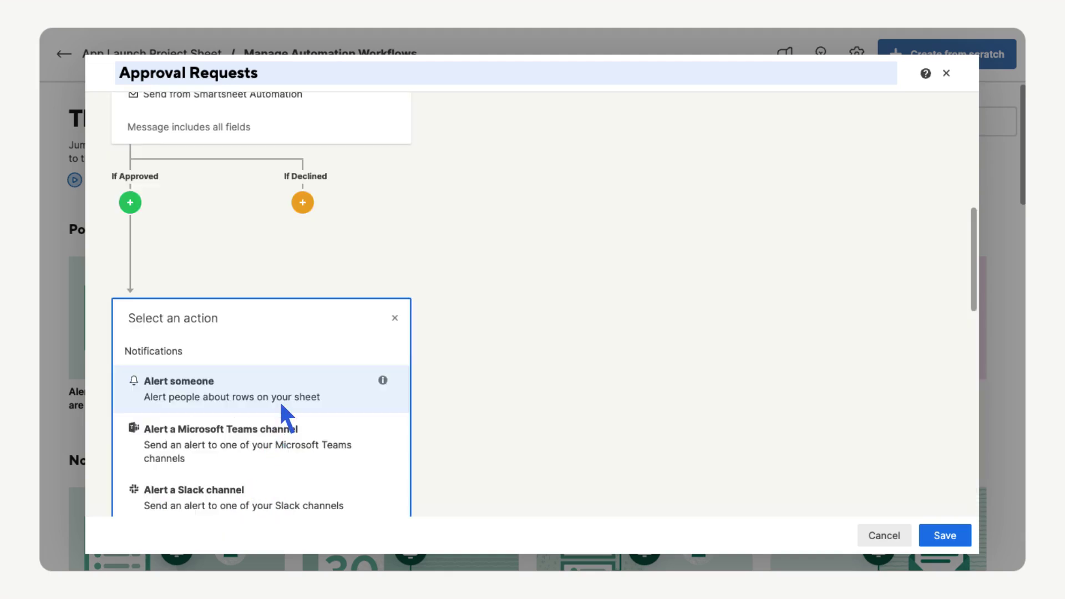
pyautogui.click(287, 418)
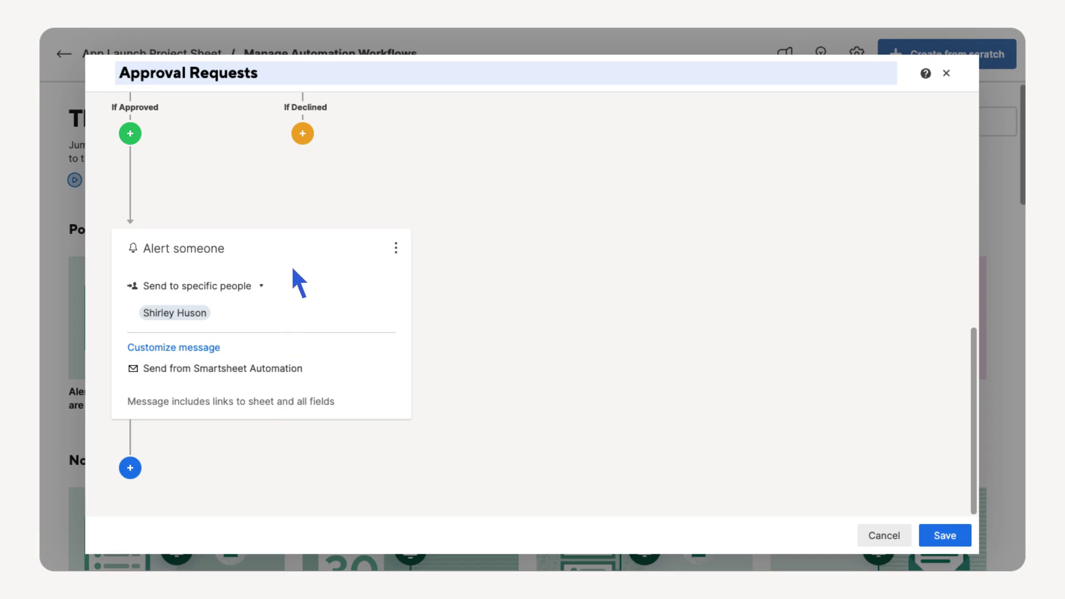
# Step: Move declined rows to 'Archive App Launch Sheet' and save the workflow
pyautogui.click(304, 143)
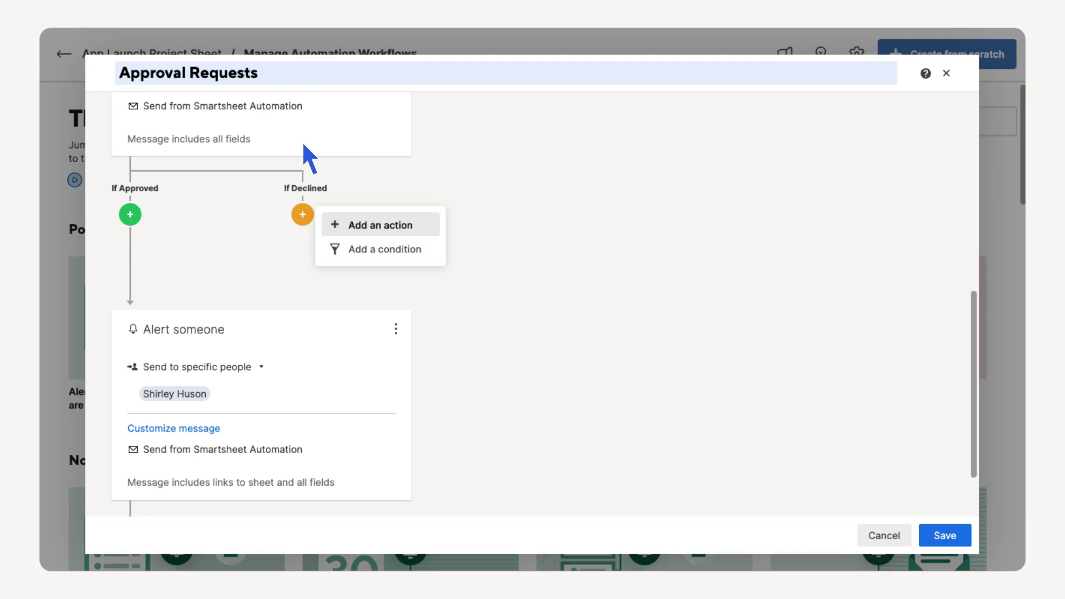
pyautogui.click(425, 224)
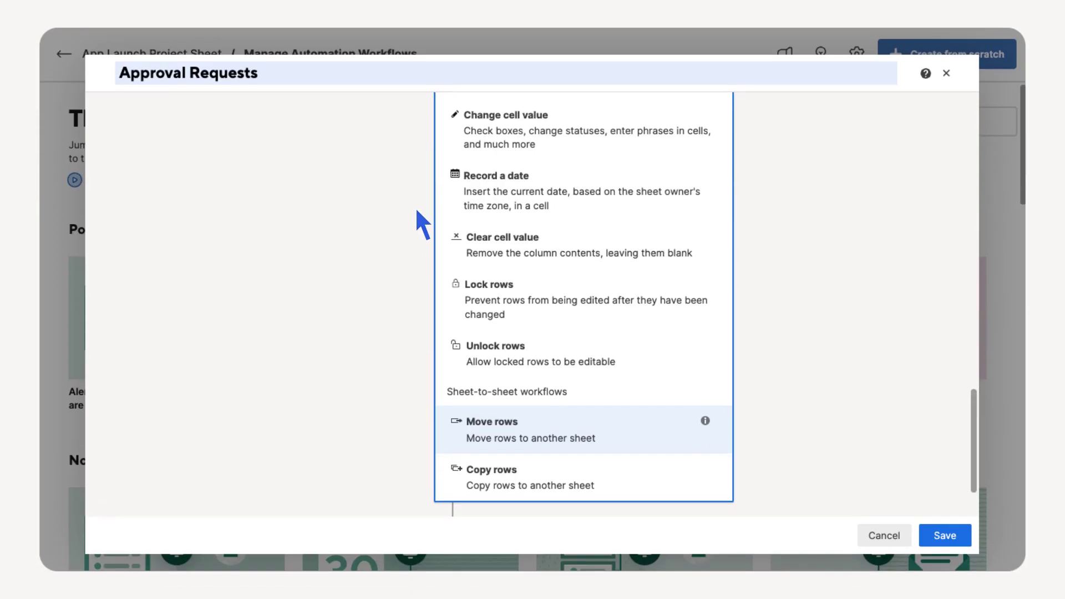
pyautogui.click(571, 433)
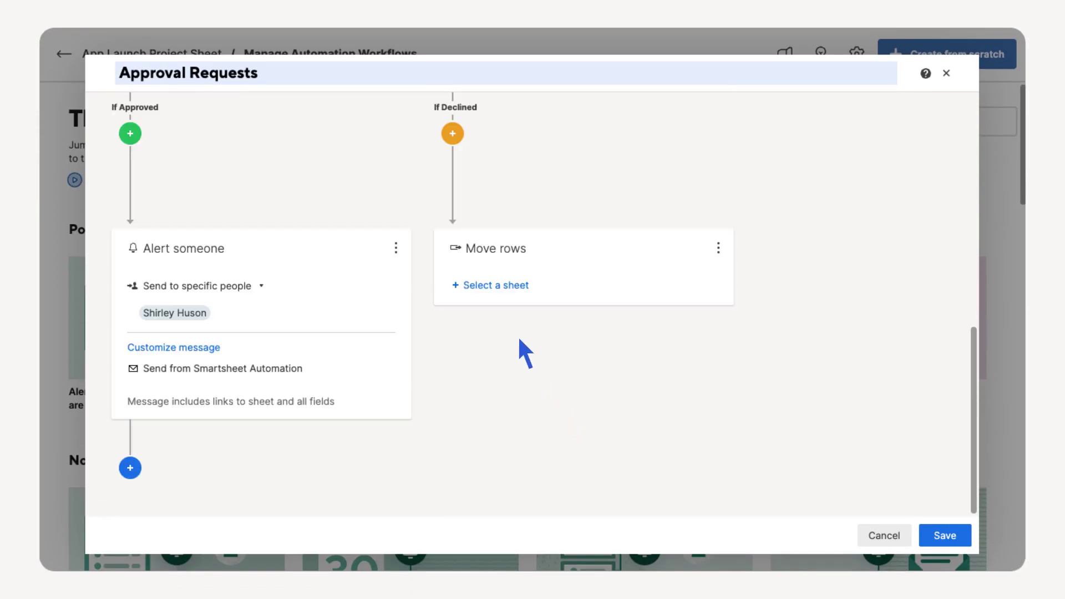
pyautogui.click(485, 281)
pyautogui.write('arc')
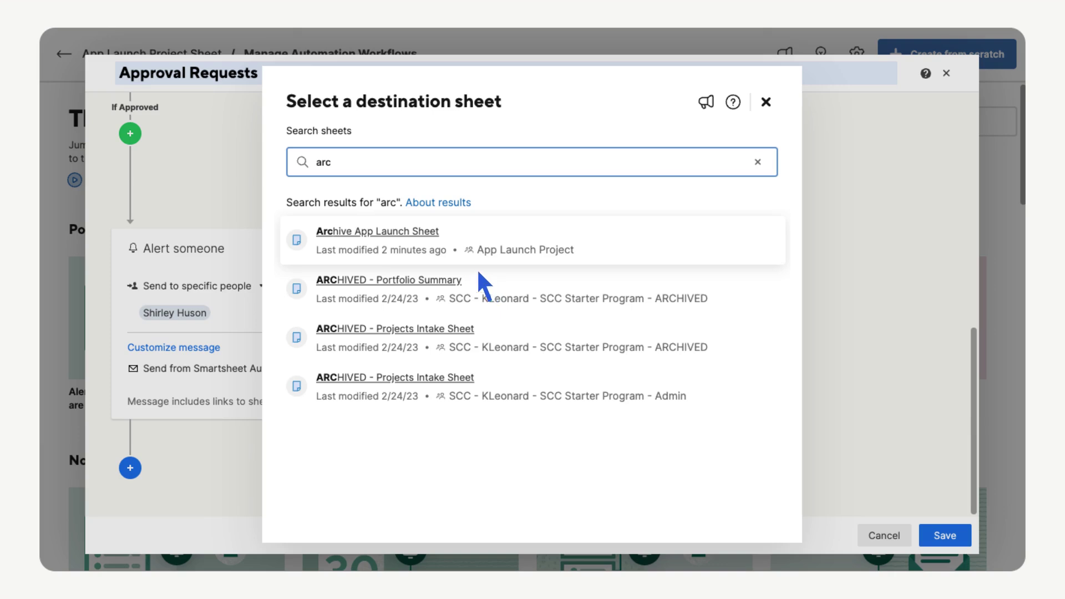
pyautogui.click(356, 241)
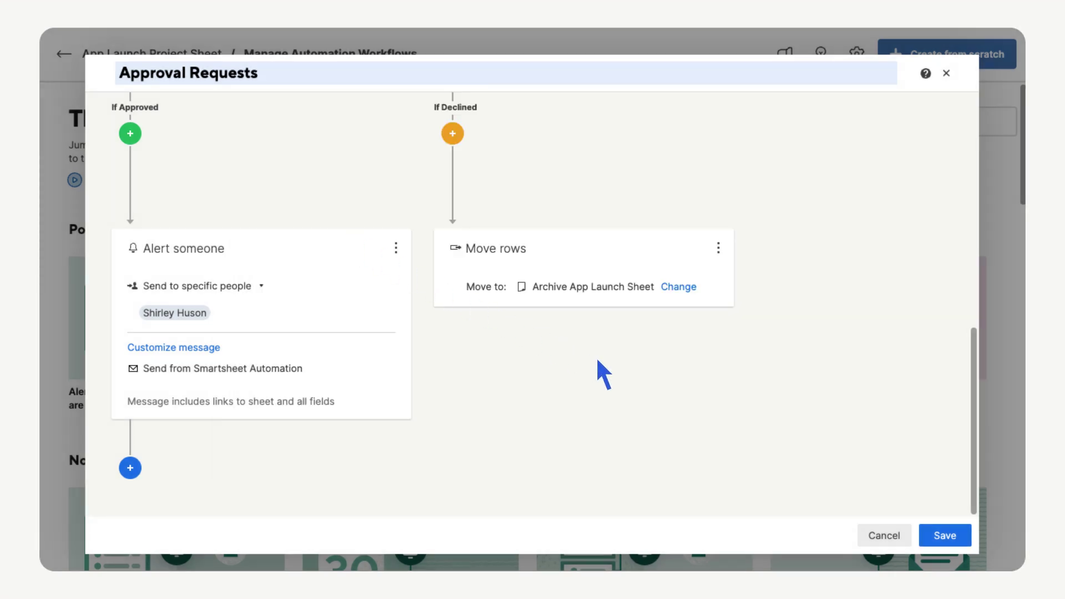
pyautogui.click(943, 536)
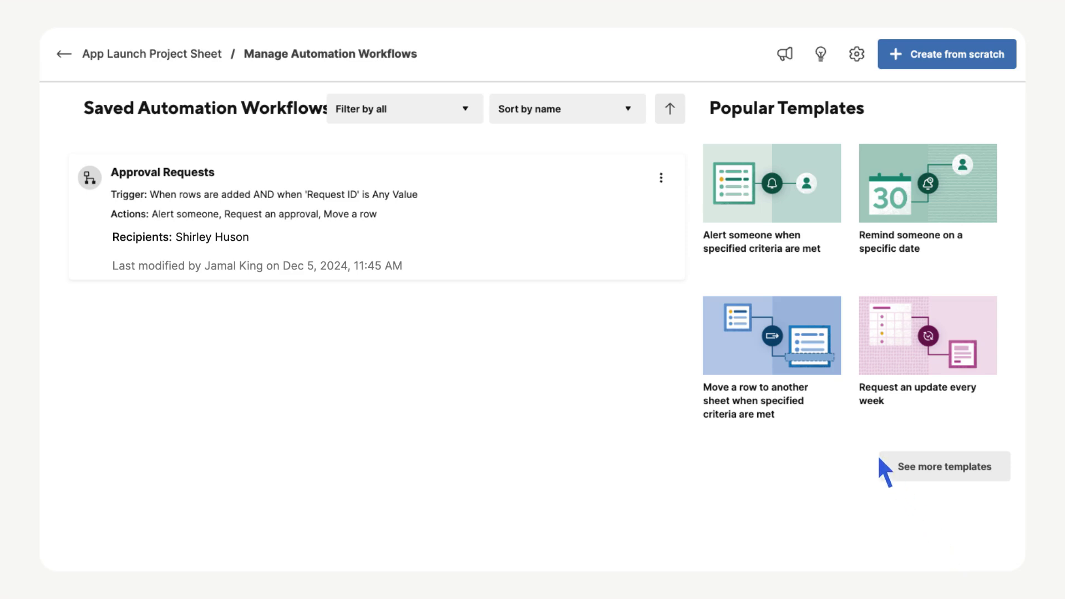
# Step: Open the action menu on the saved Approval Requests workflow card
pyautogui.click(661, 179)
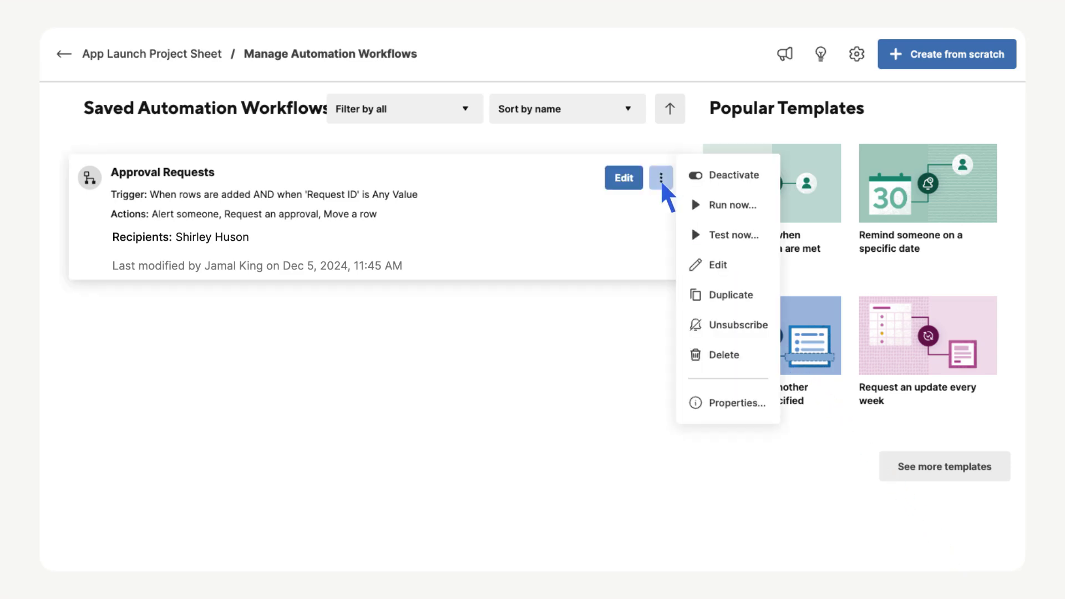